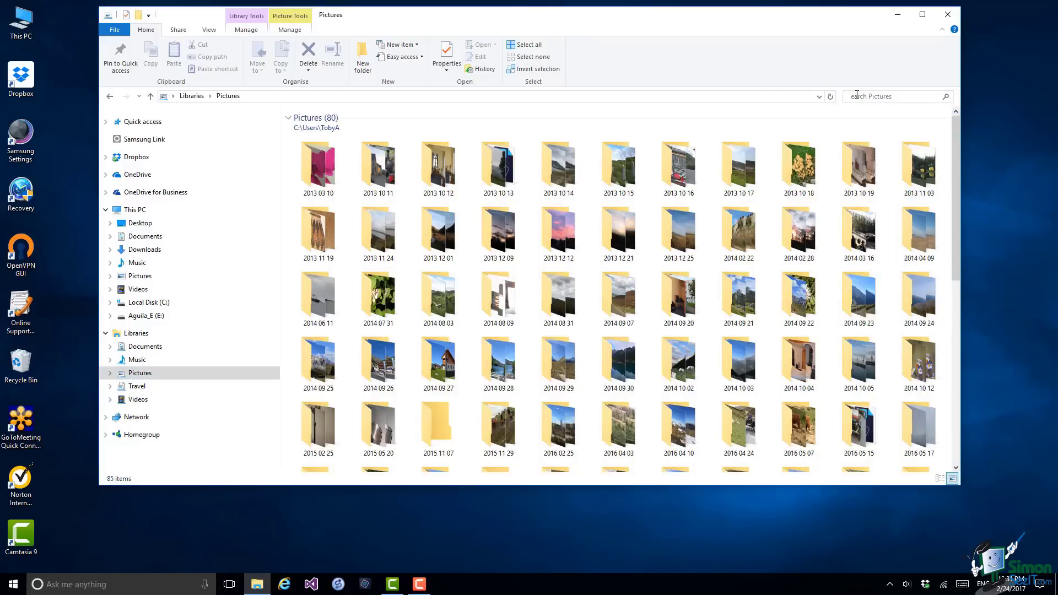
Step: Search the Pictures library for 'hor' and dismiss the suggestions, leaving two horse photos
click(857, 95)
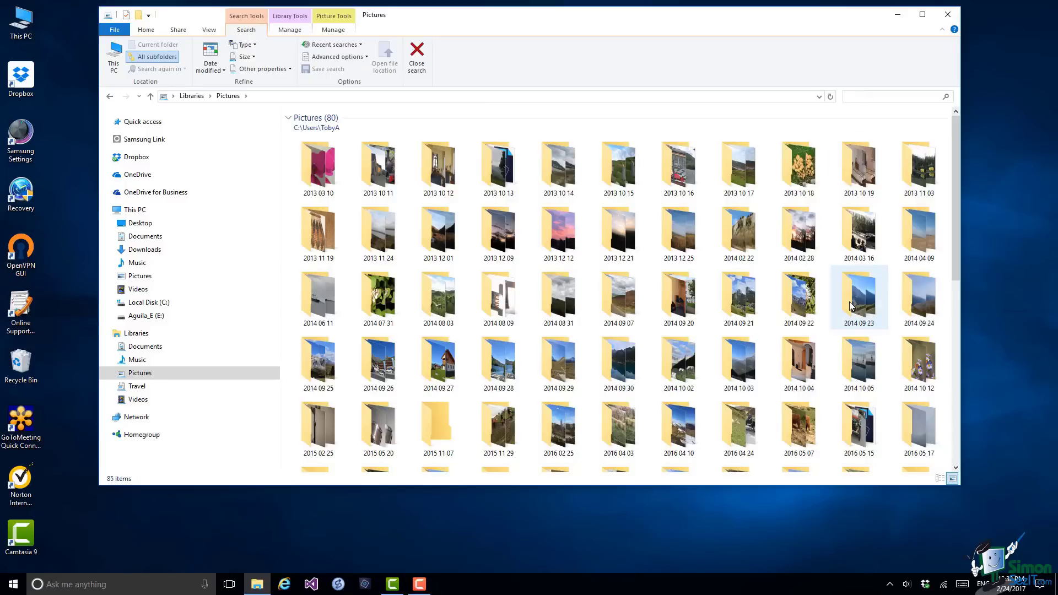
mouse_move(851, 307)
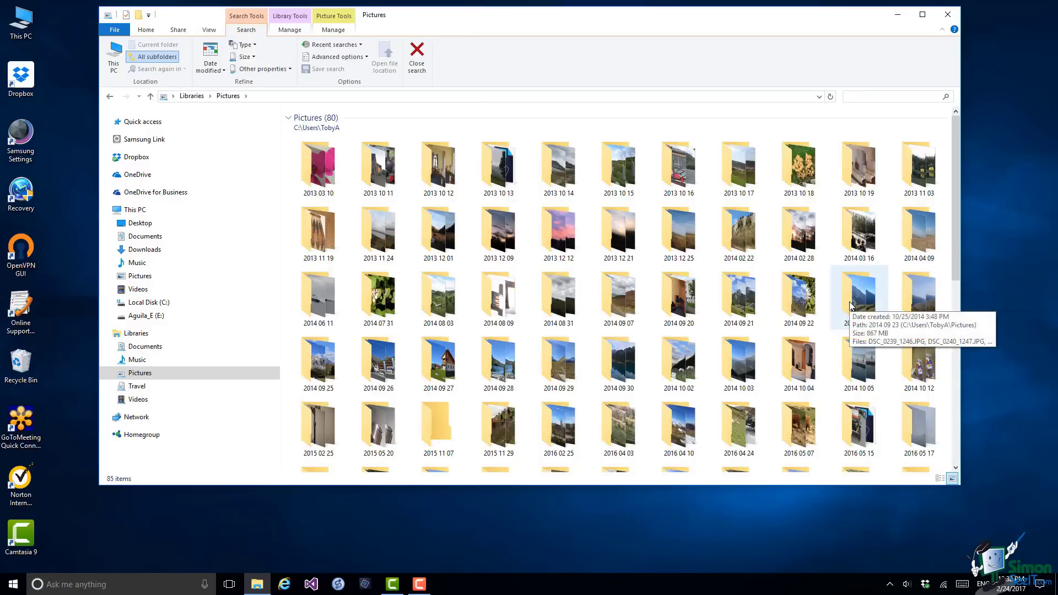
text(h)
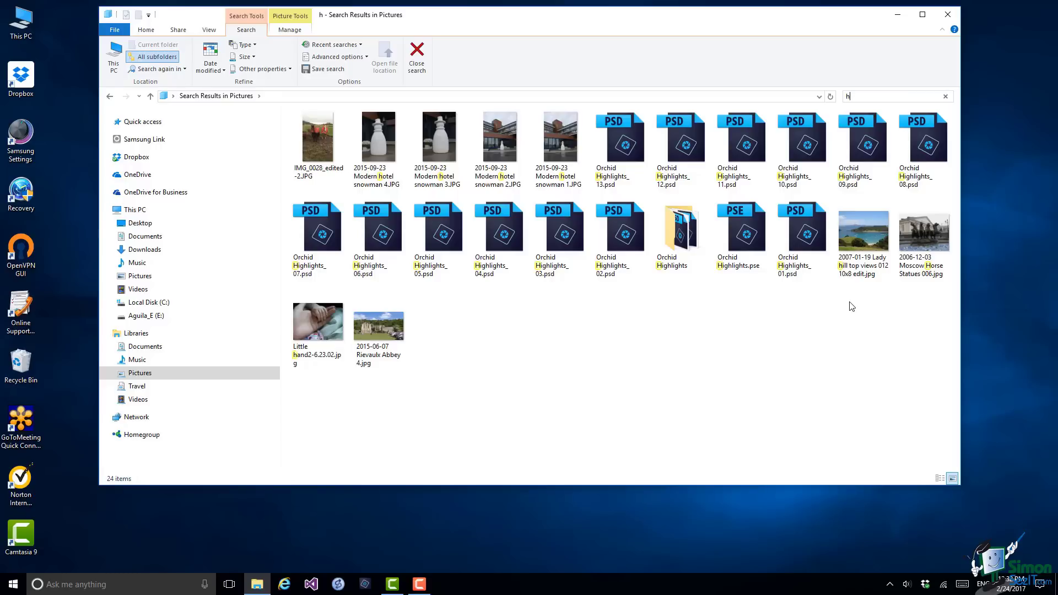
text(o)
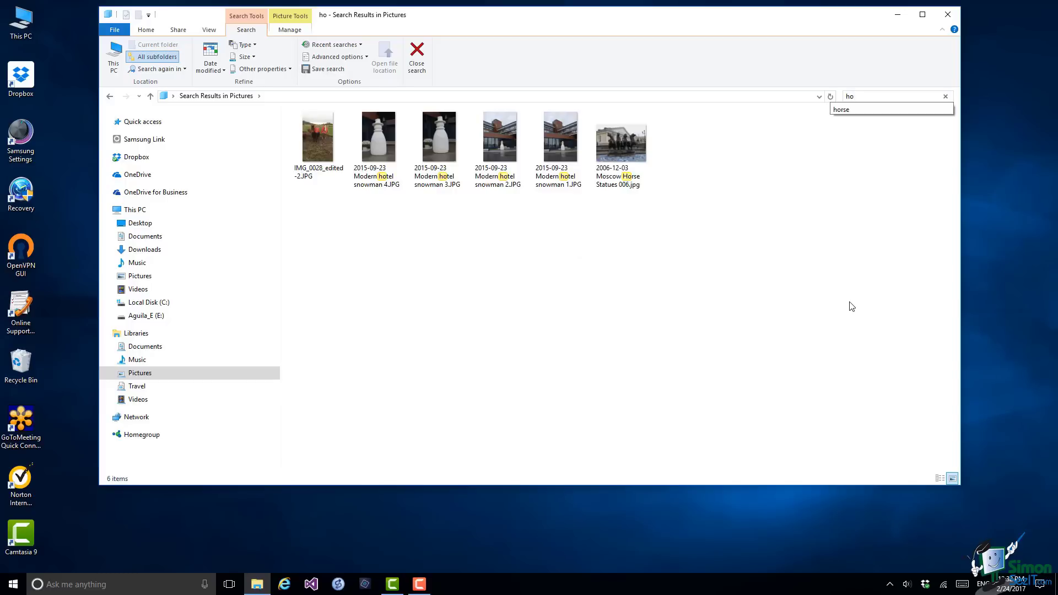
key(Escape)
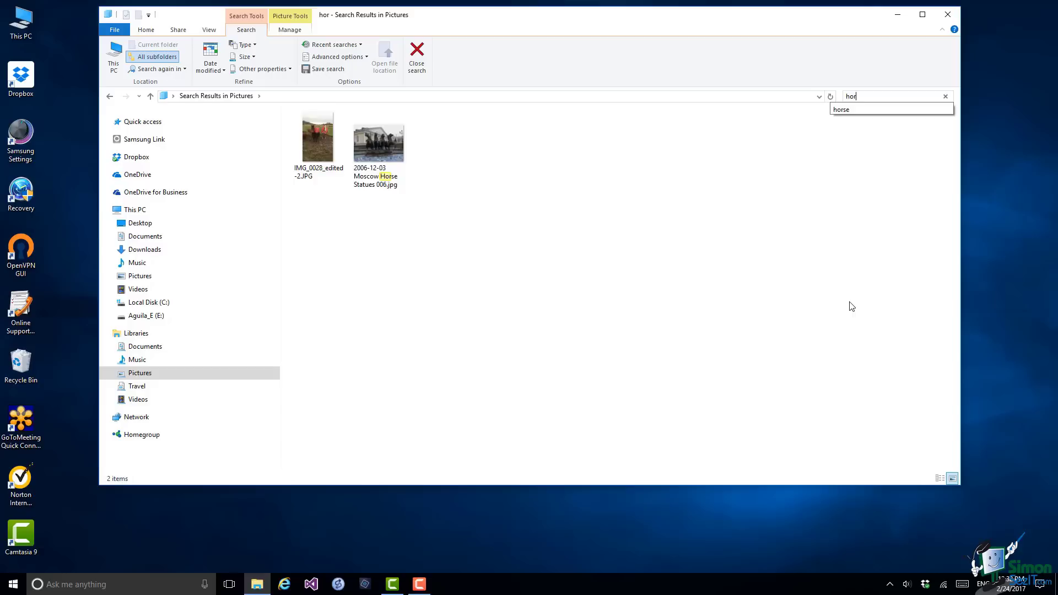
key(Escape)
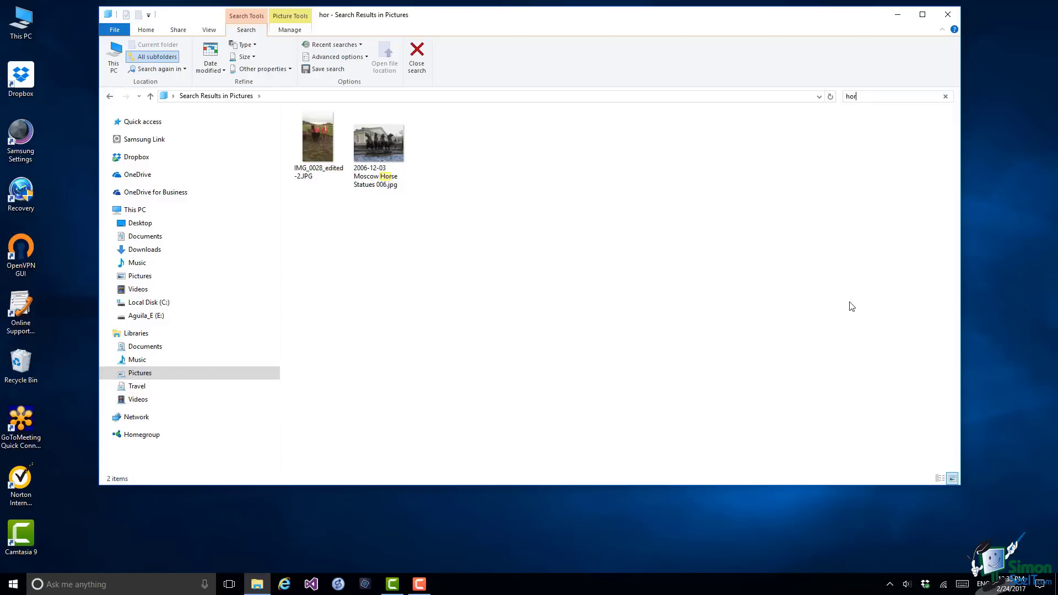
Step: Display the two 'hor' search results as Extra large icons
click(209, 32)
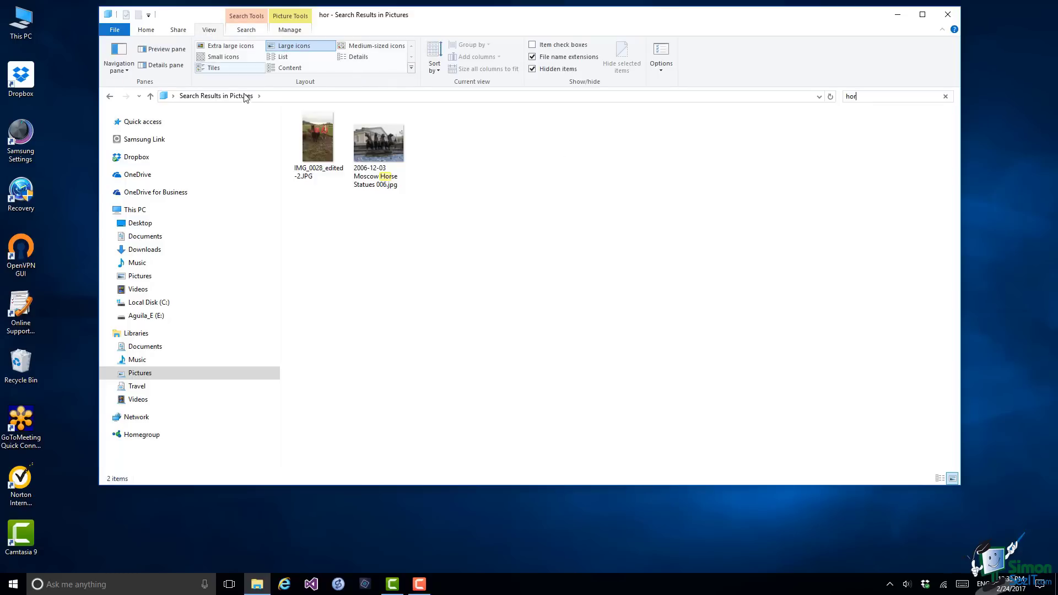
click(231, 46)
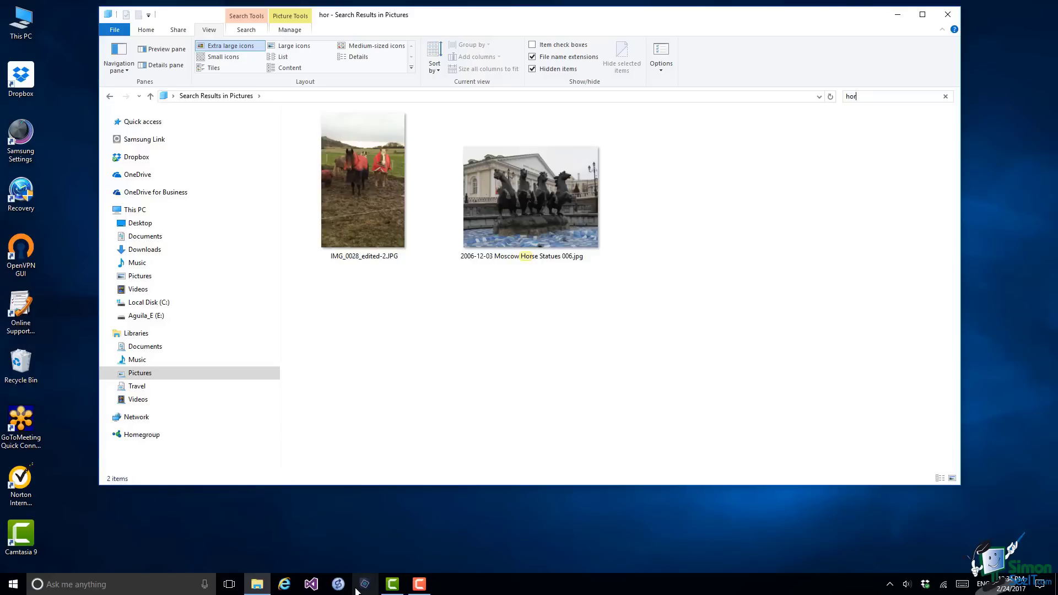
right_click(357, 164)
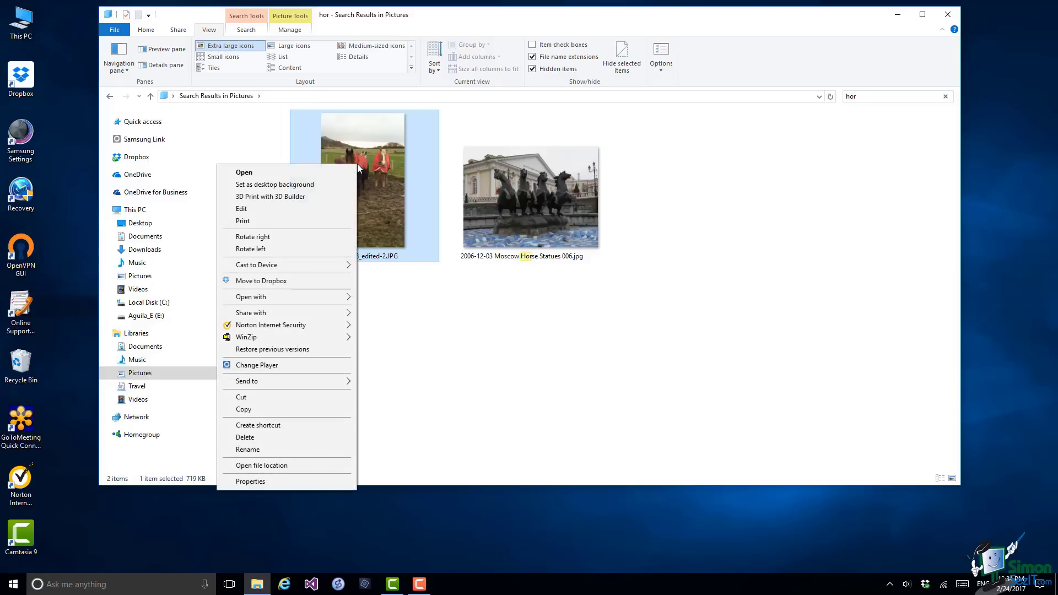
click(297, 482)
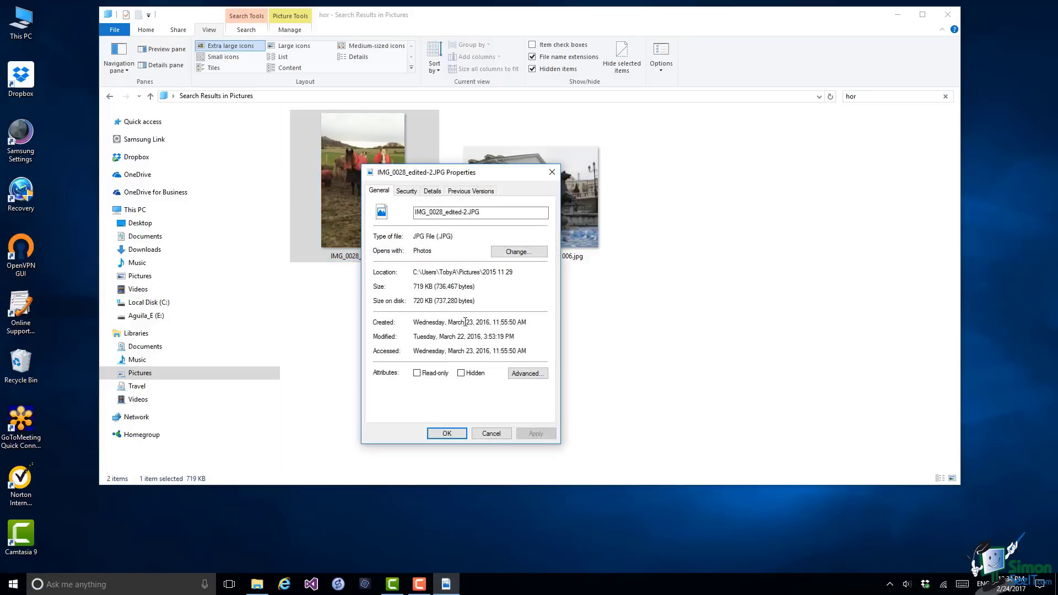
click(437, 194)
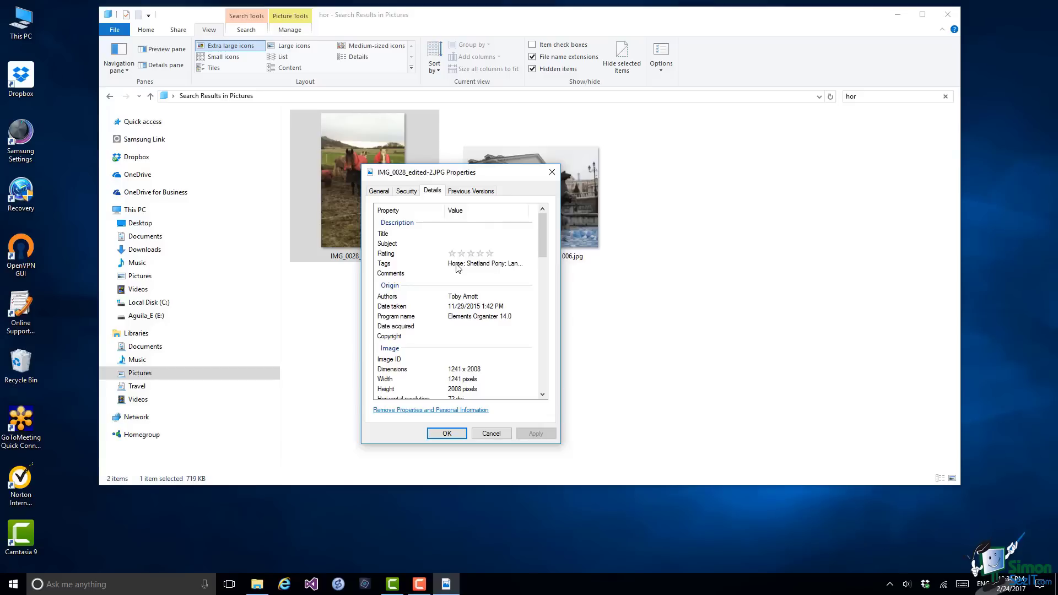
click(492, 434)
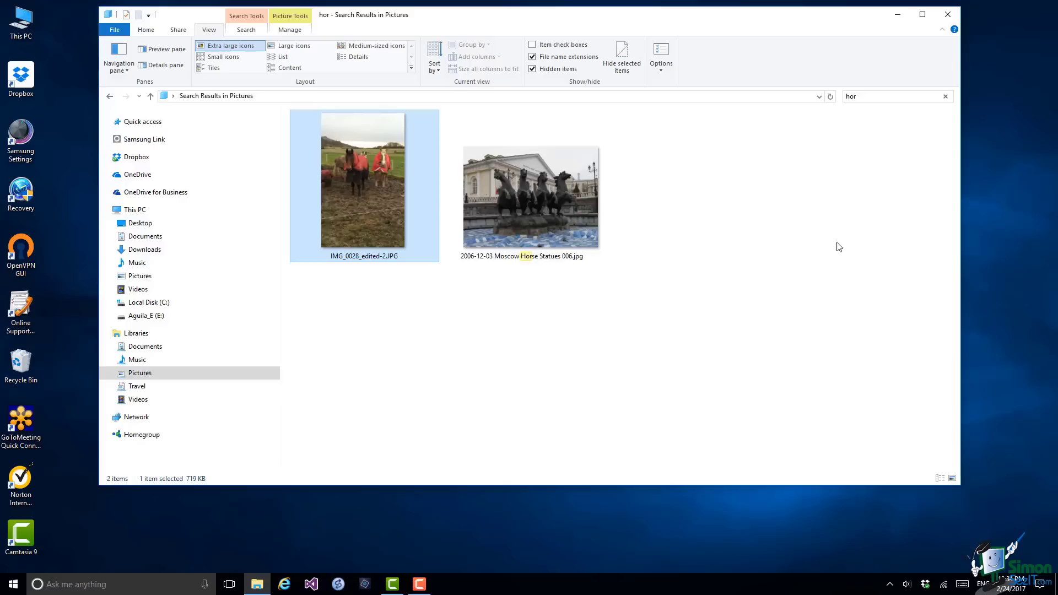
Step: Clear the 'hor' search and search for 'rie', leaving two Rievaulx Abbey files
click(946, 97)
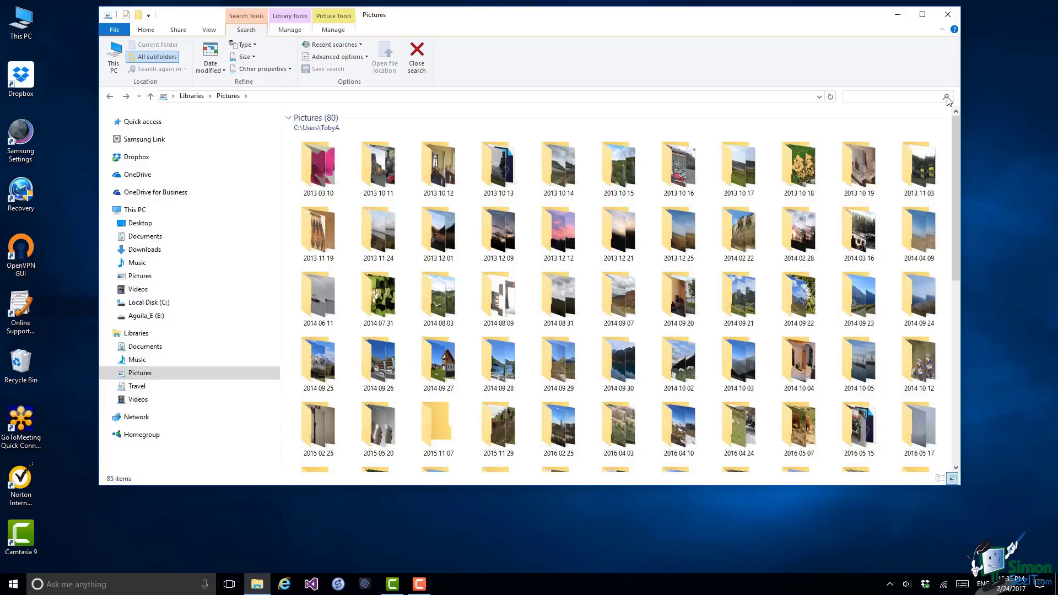
text(r)
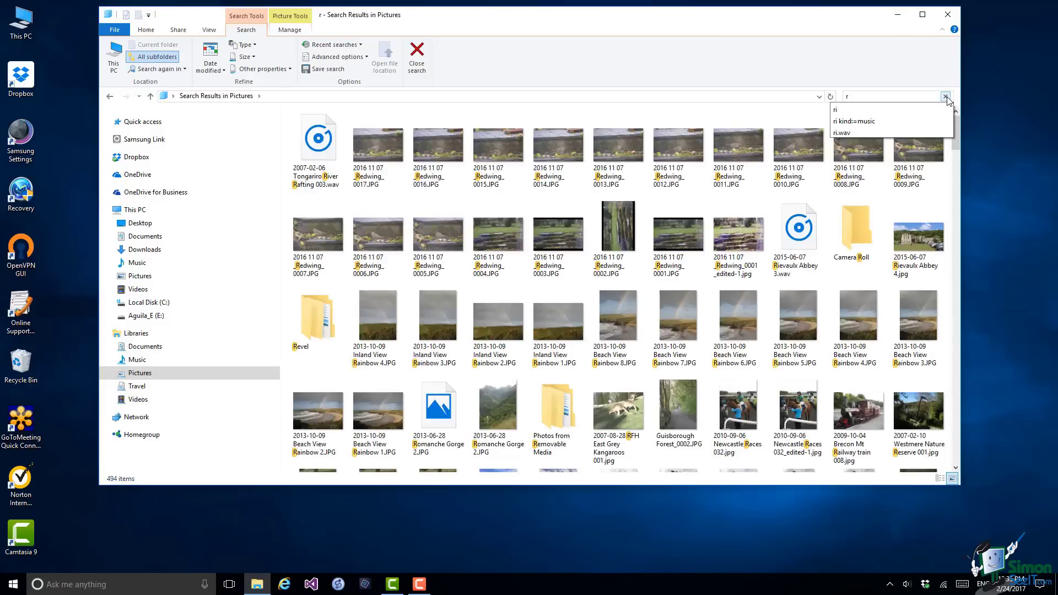
text(i)
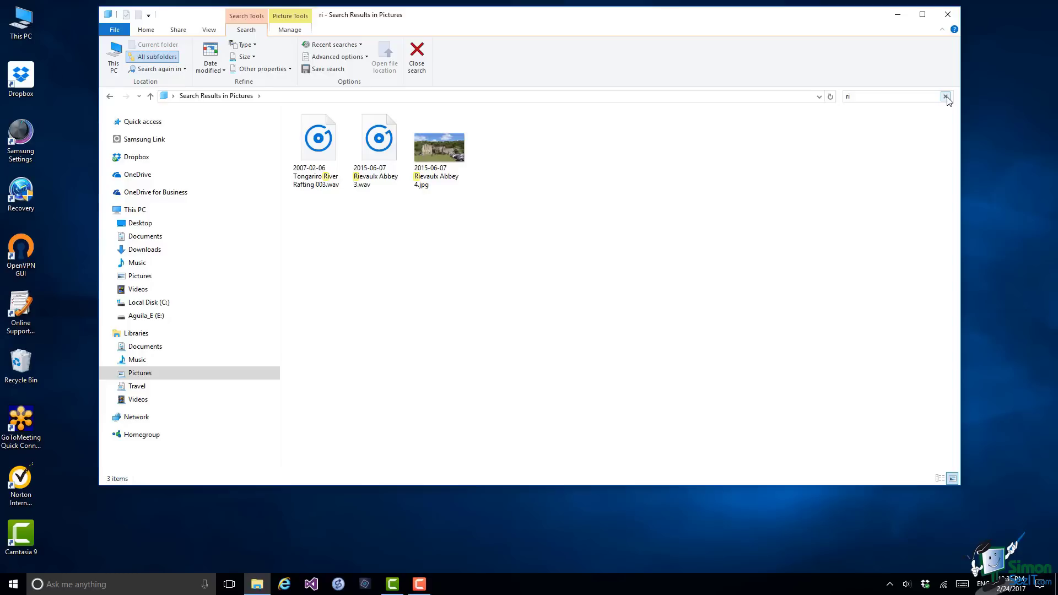
text(e)
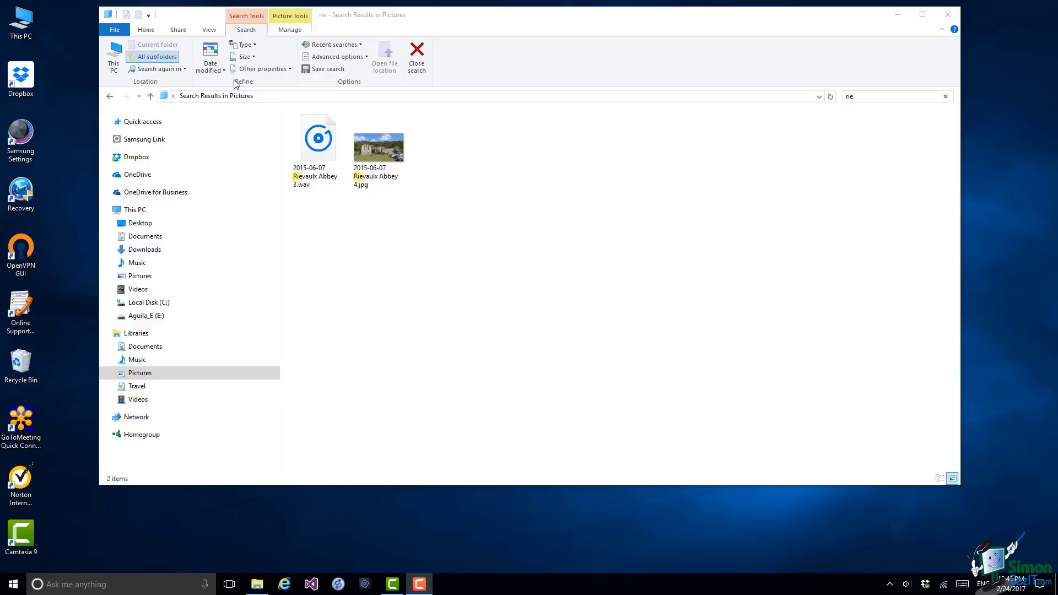
Step: Filter the 'rie' results by kind, trying Music before settling on Picture
click(255, 45)
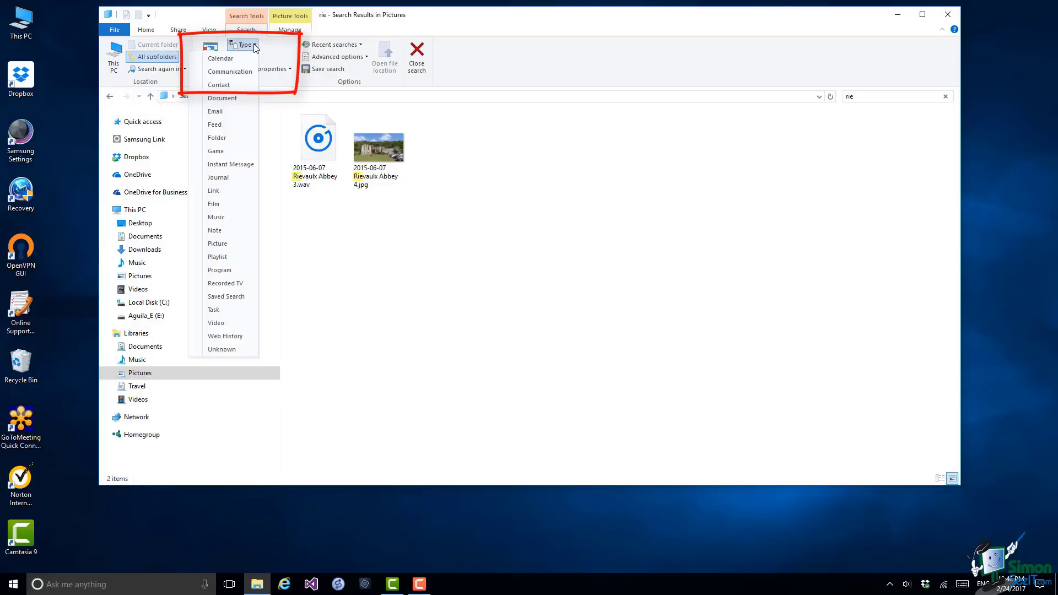
click(228, 220)
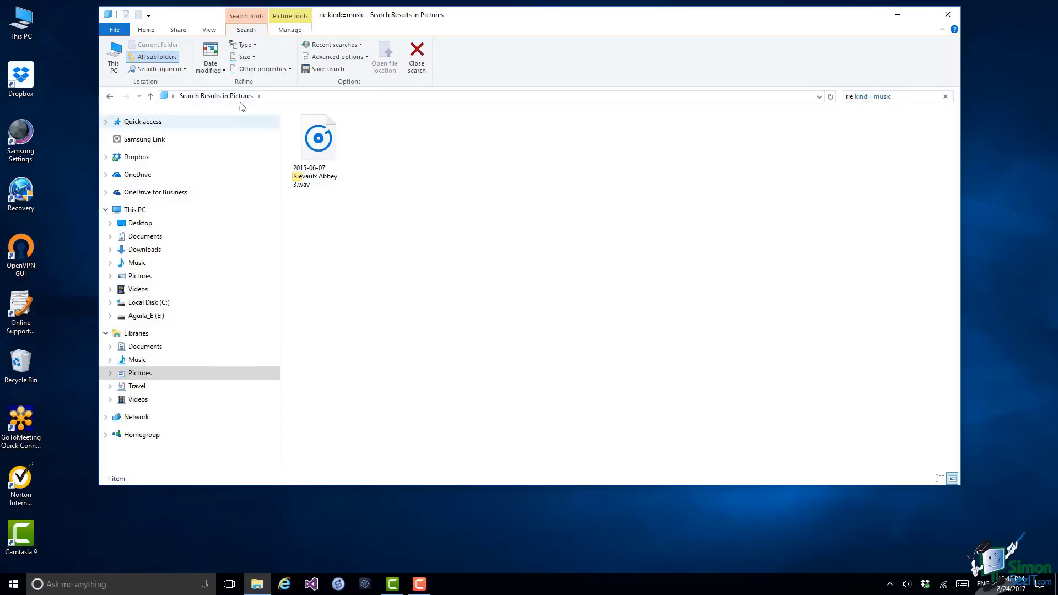
click(255, 46)
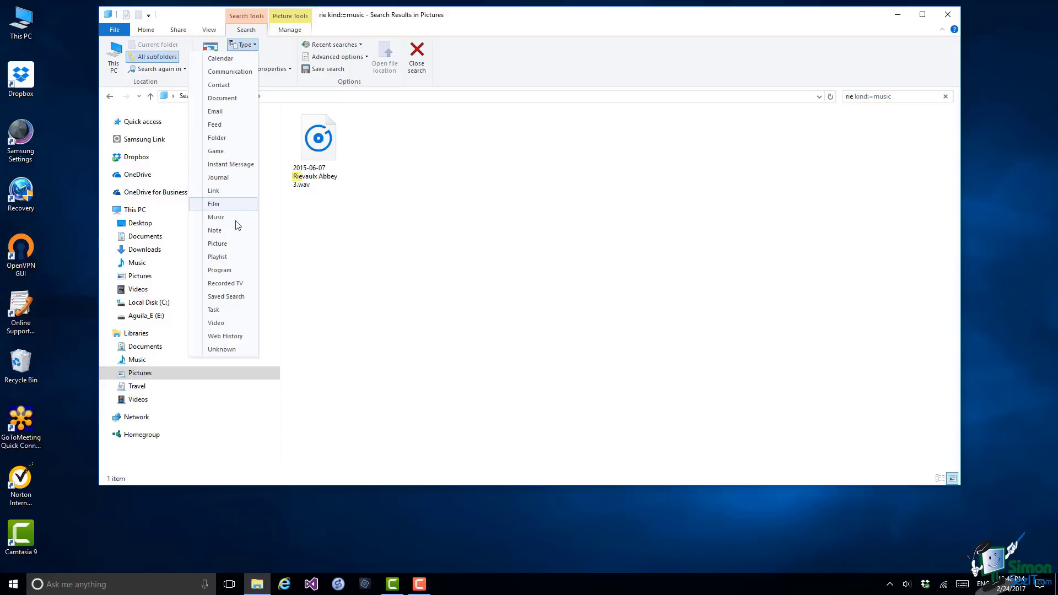
click(228, 245)
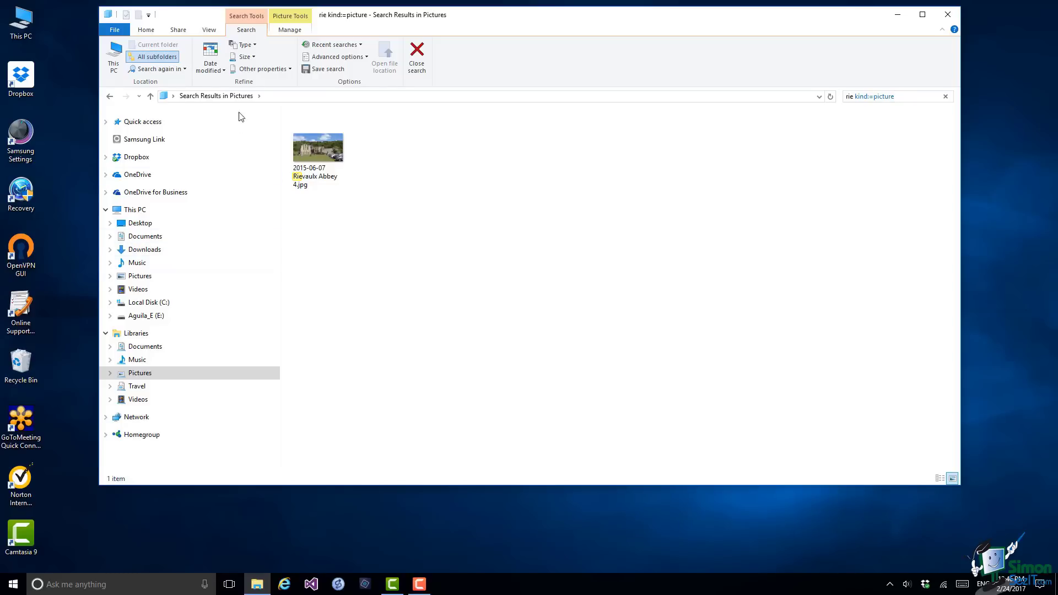
click(253, 57)
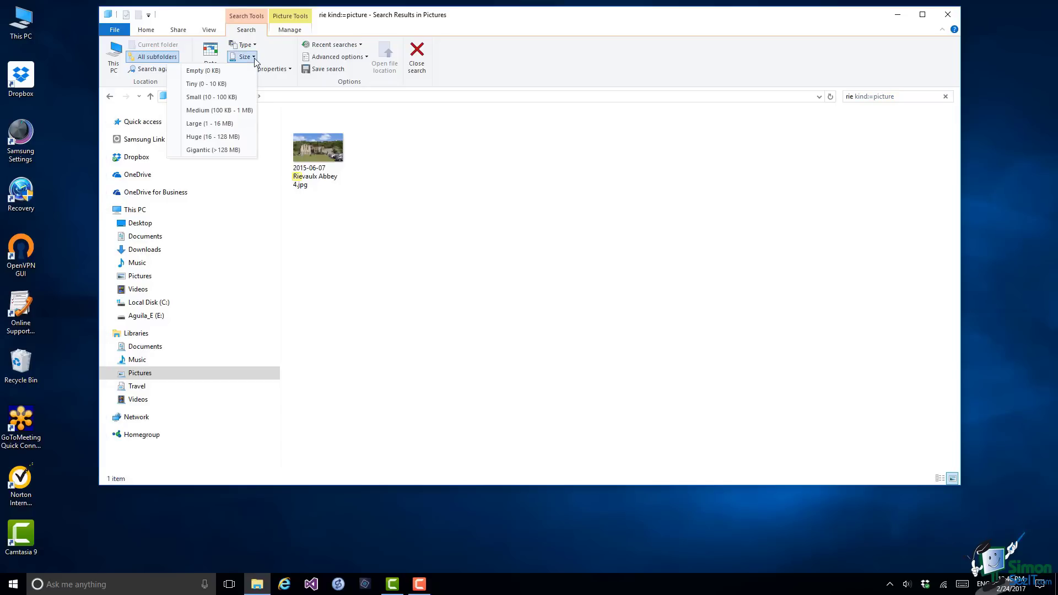
click(263, 48)
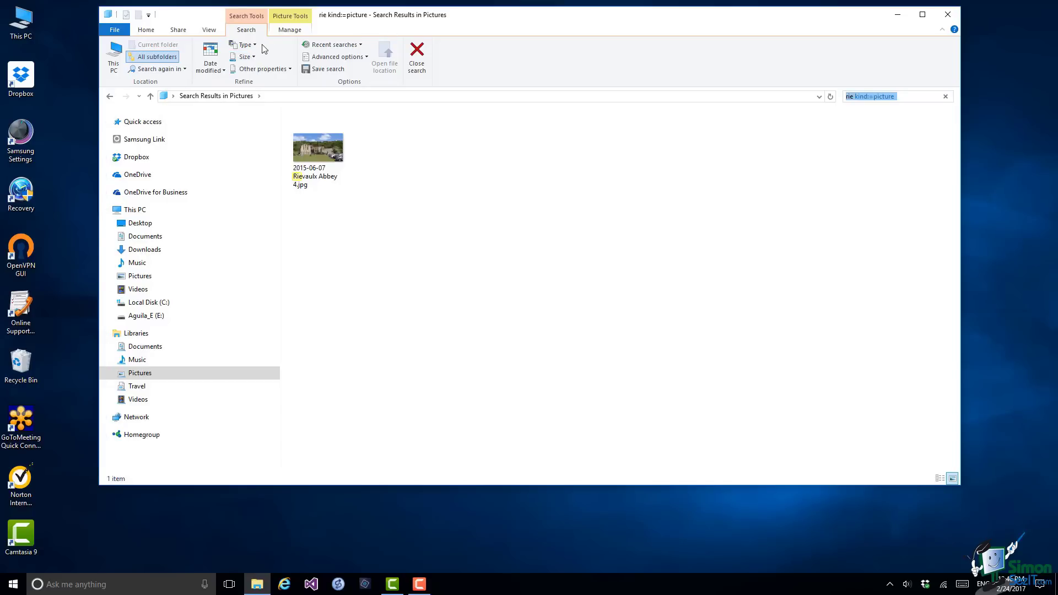
Step: Abandon saving the search in the Save As dialog and show the Recent searches list
click(326, 70)
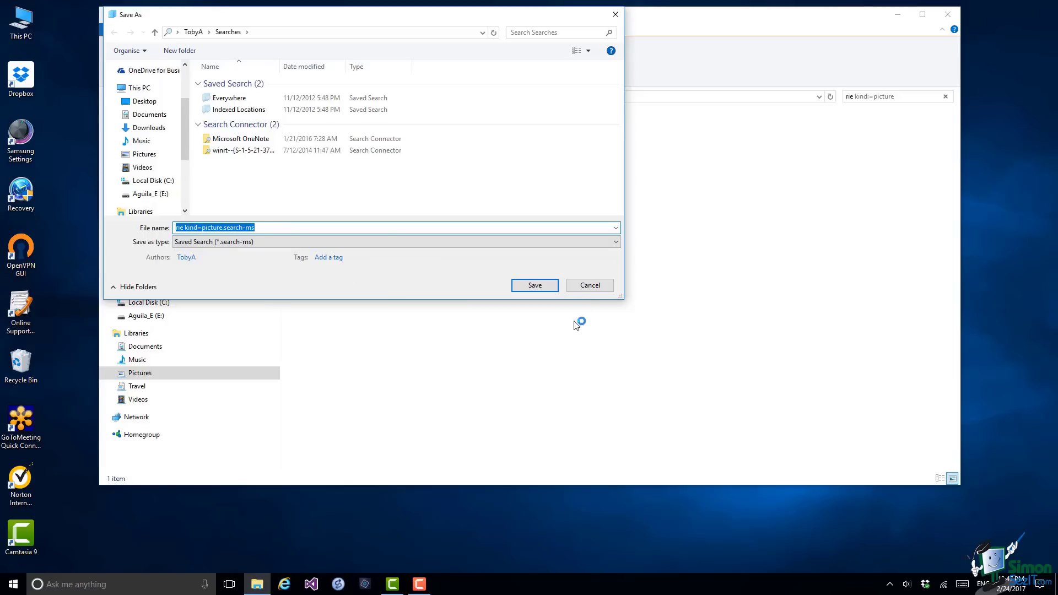
click(587, 287)
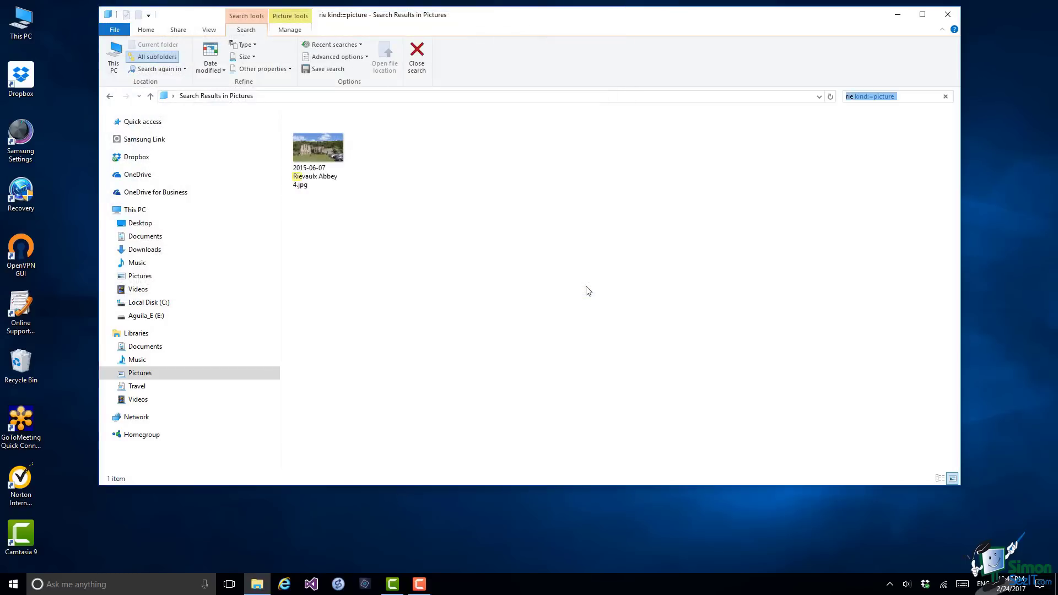
click(362, 46)
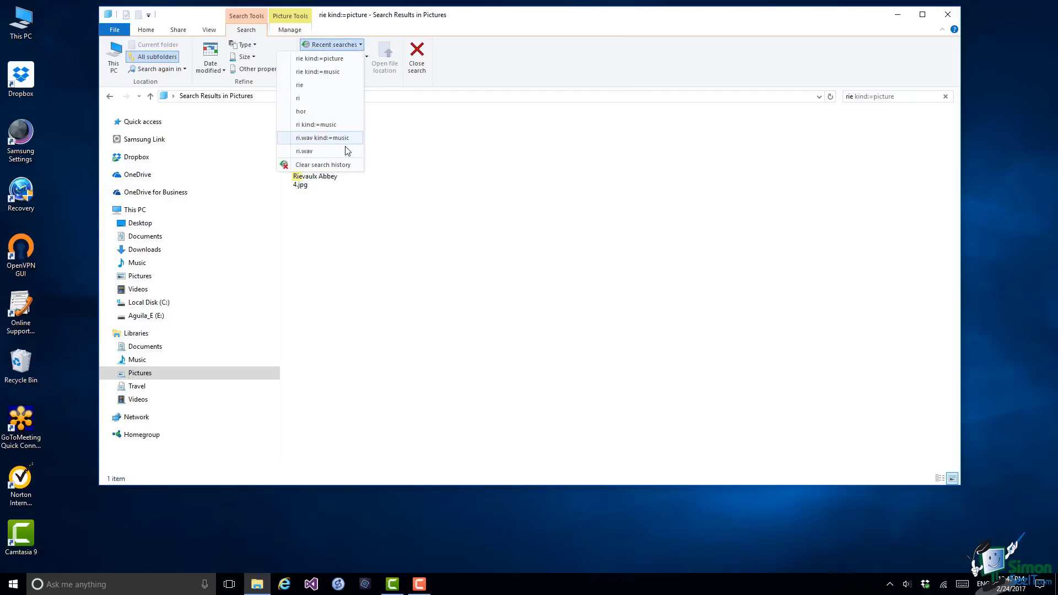
Step: Close the Recent searches list and briefly check the Advanced options menu
click(474, 28)
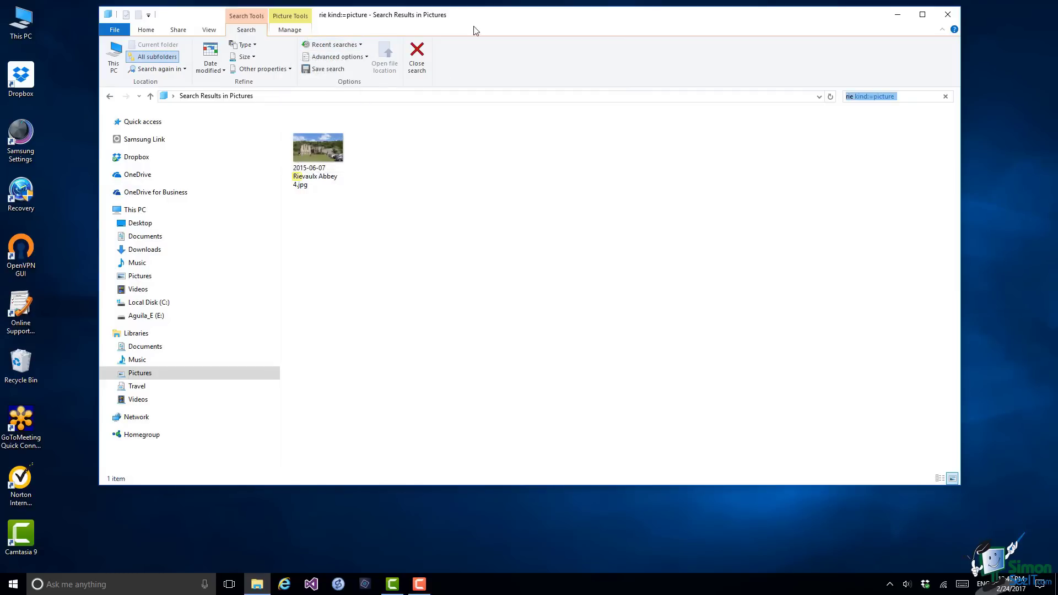
click(367, 57)
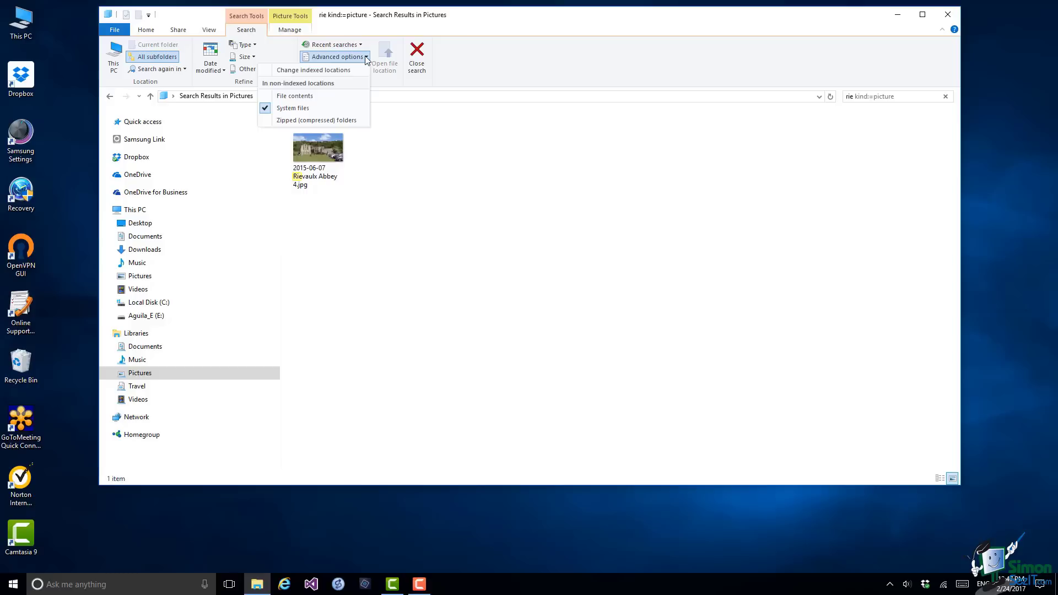
click(455, 58)
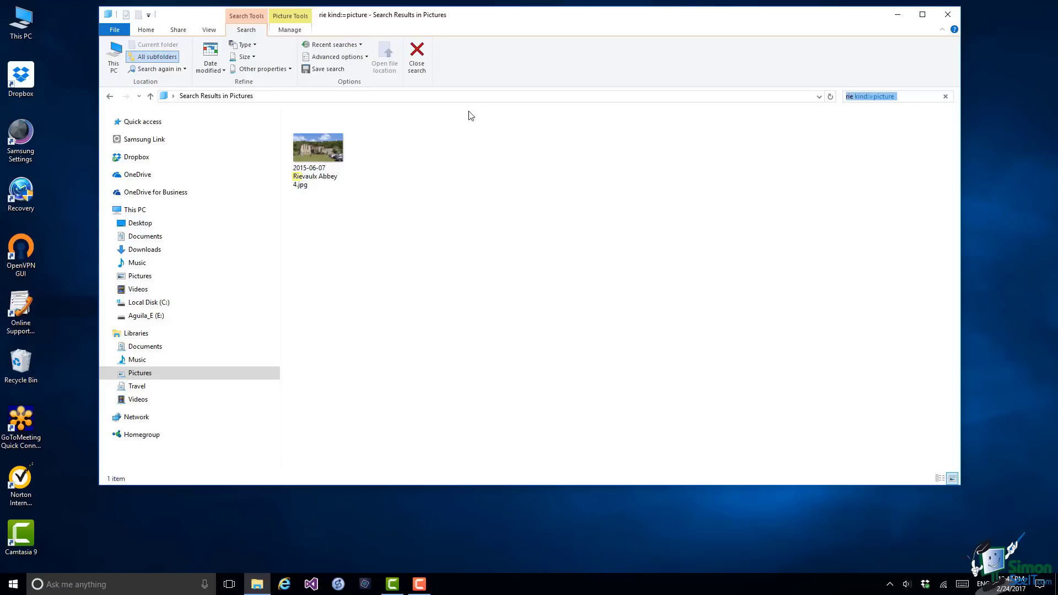
Step: Replace the search with 'img' and scroll through the 2,200 matching files
click(946, 97)
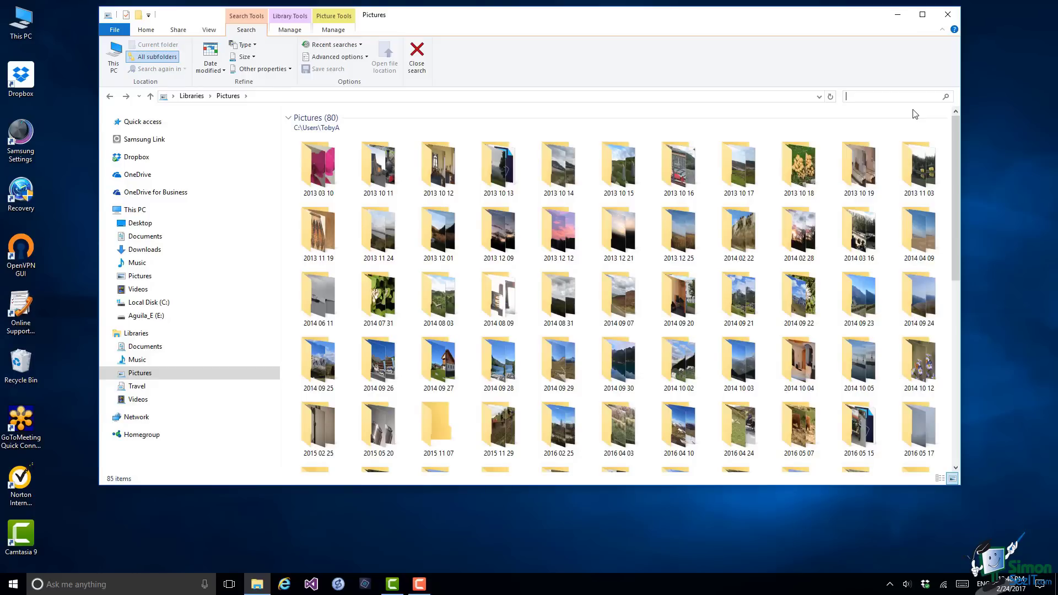
text(img)
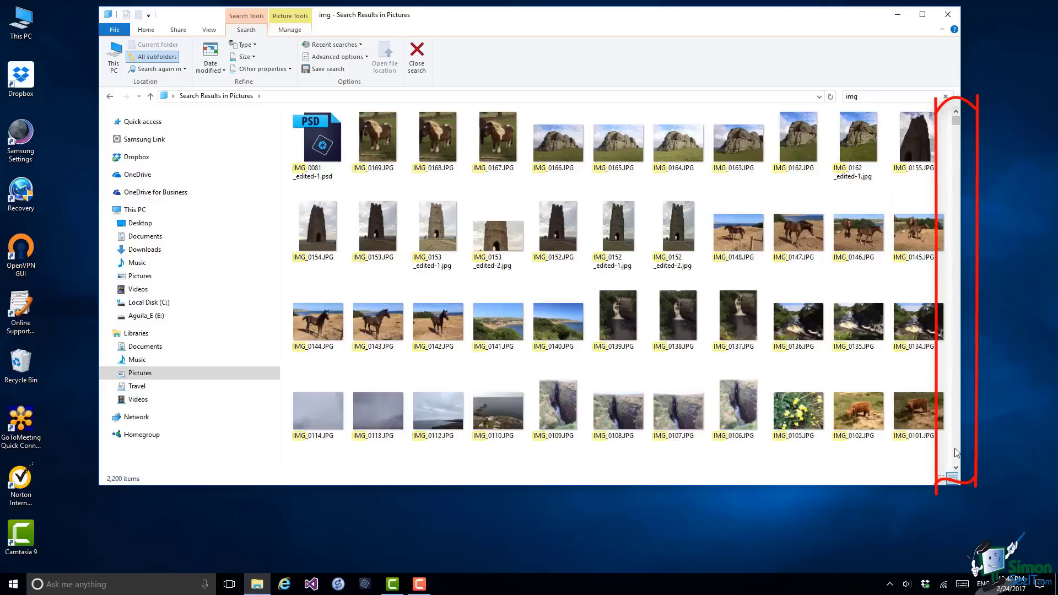
scroll(957, 453, down, 5)
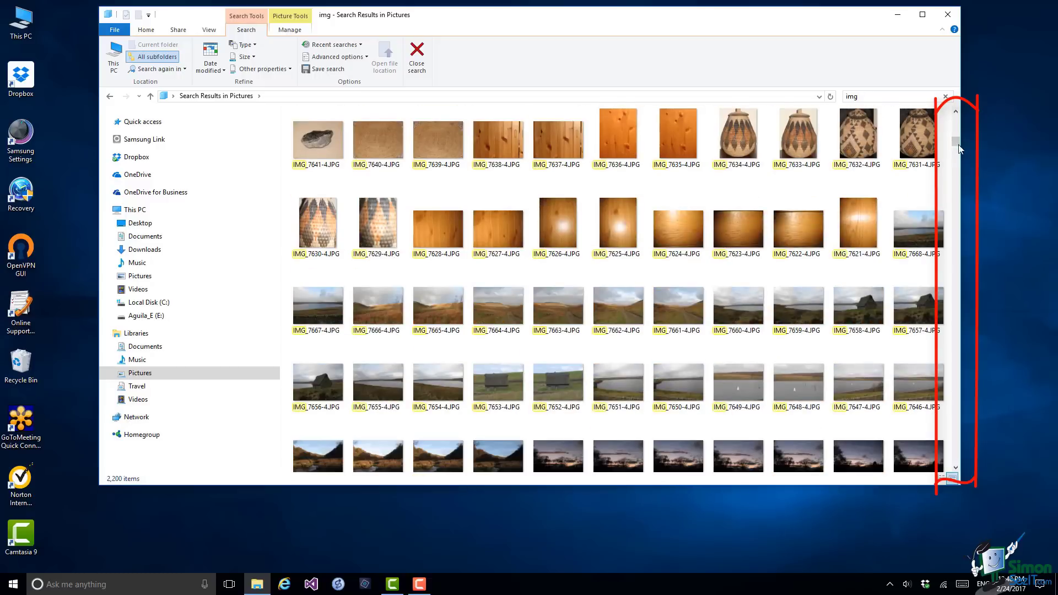
drag(954, 144, 960, 113)
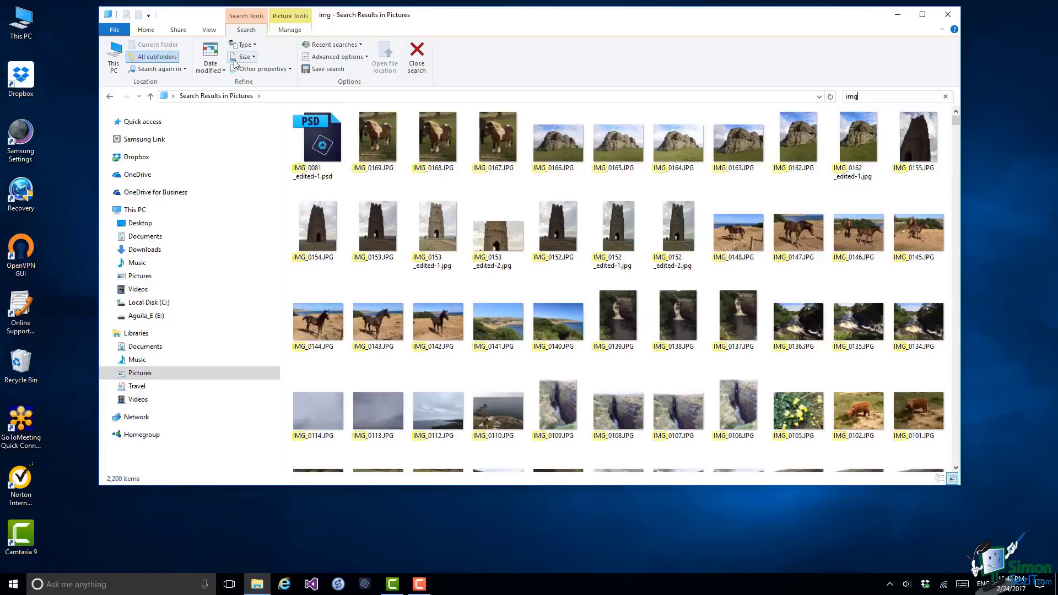
Step: Filter the 'img' search by Date modified, trying Last month before settling on Last year
click(209, 75)
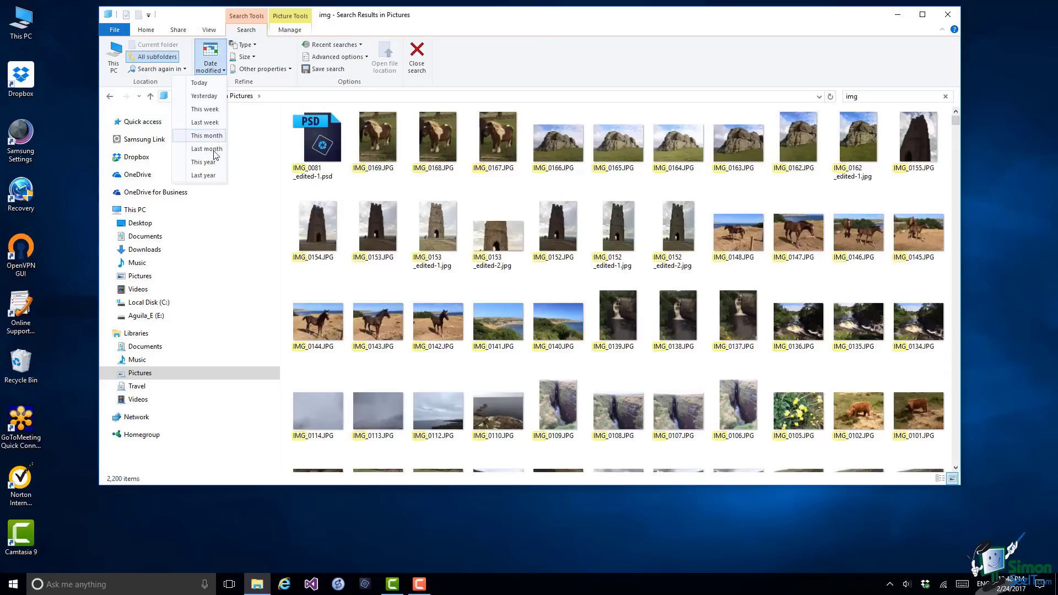
click(211, 176)
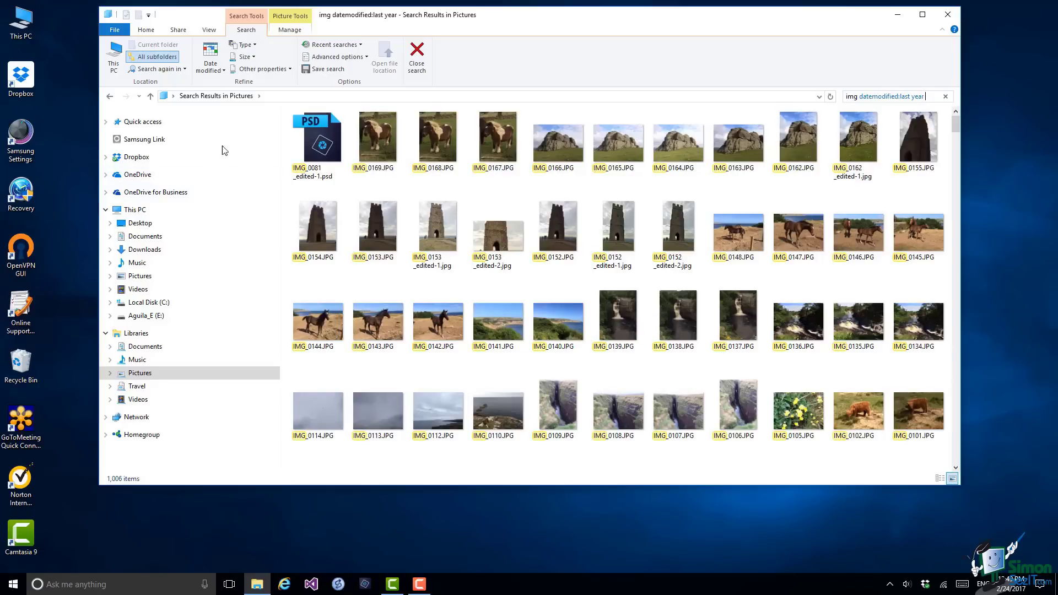
click(223, 70)
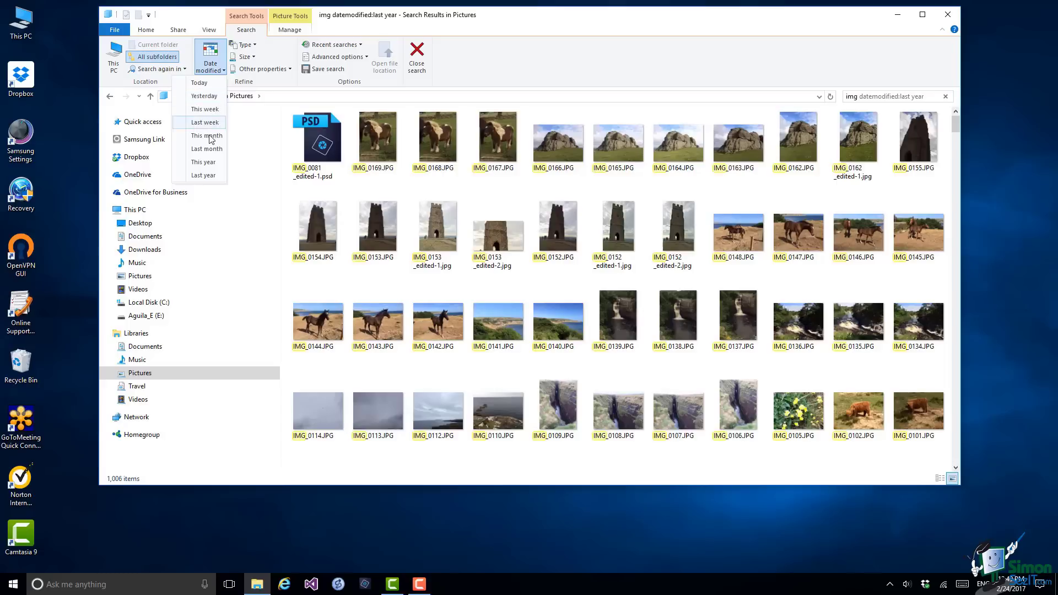
click(208, 150)
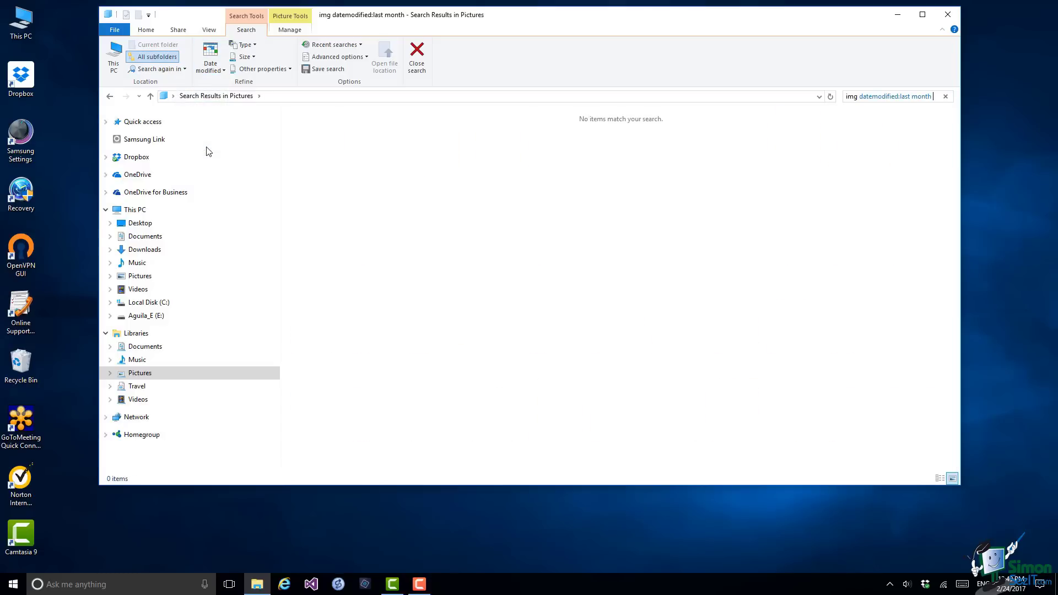
click(222, 71)
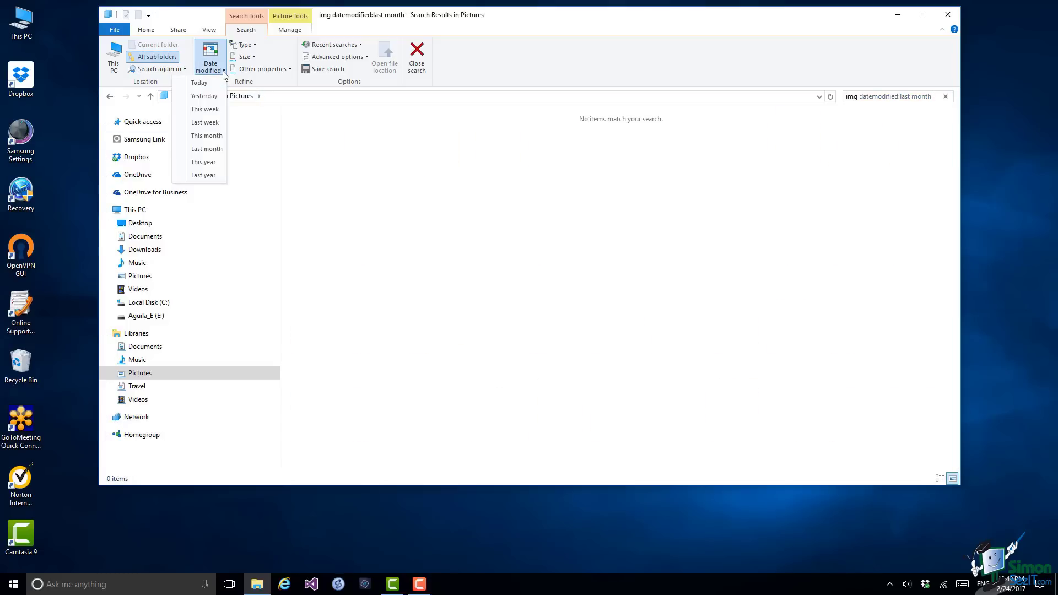
click(202, 175)
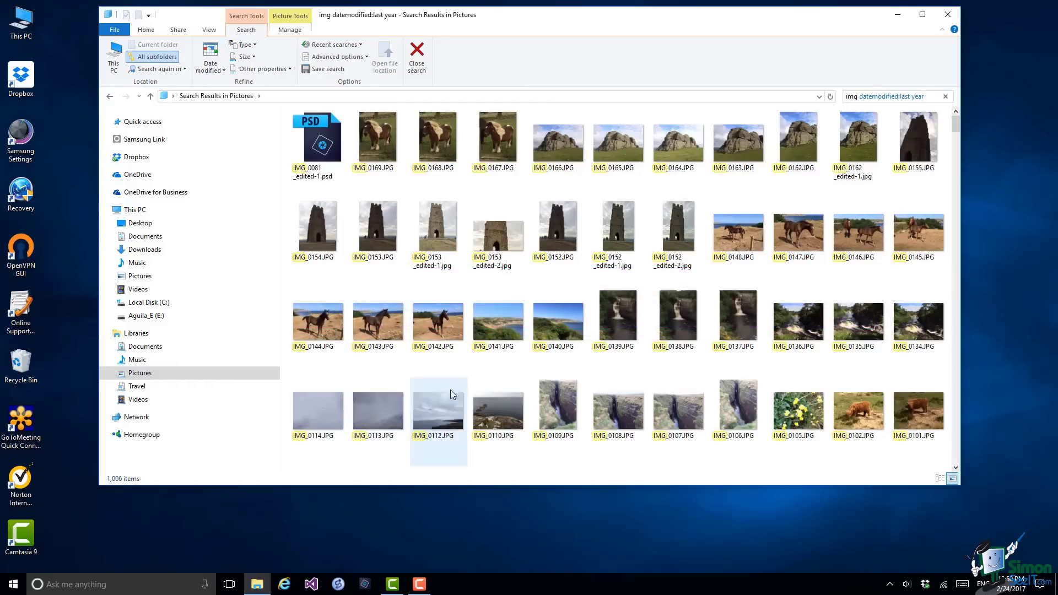
Step: Open IMG_0167.JPG's Properties, look through Security, Details and Previous Versions, then return to General
mouse_move(504, 136)
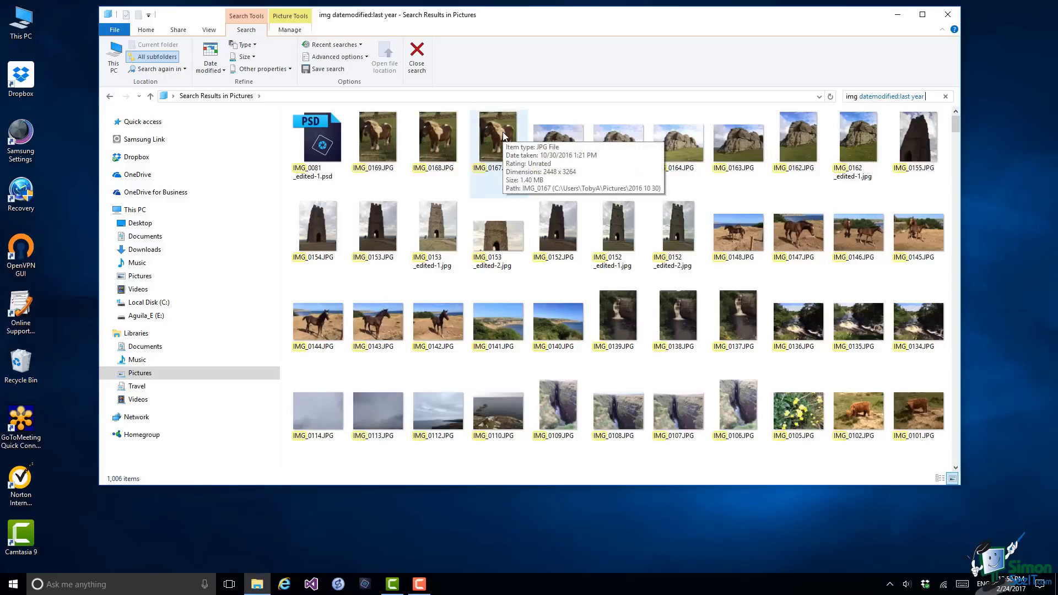
right_click(504, 136)
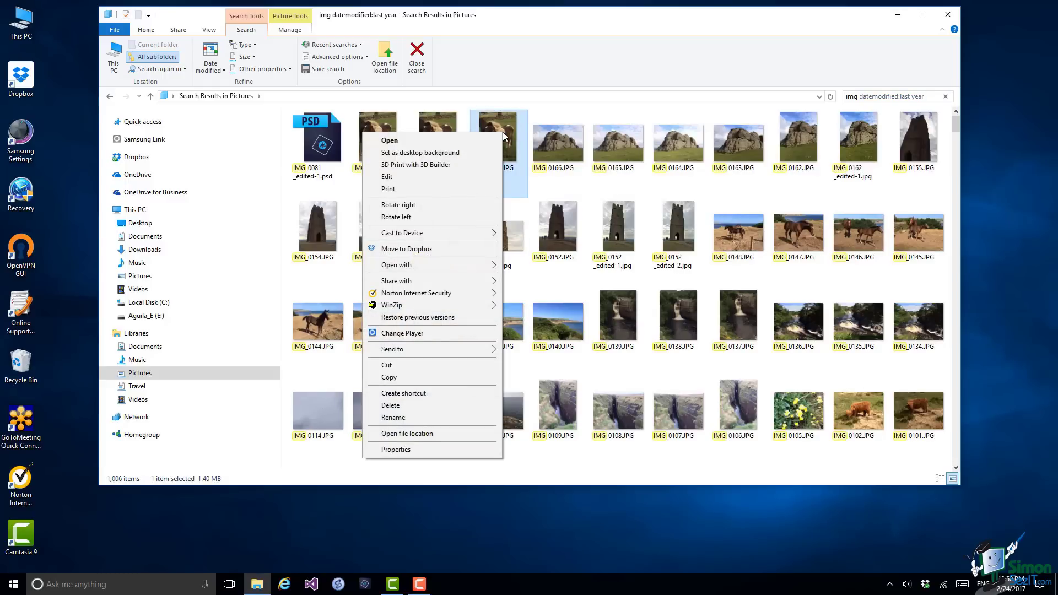
click(461, 450)
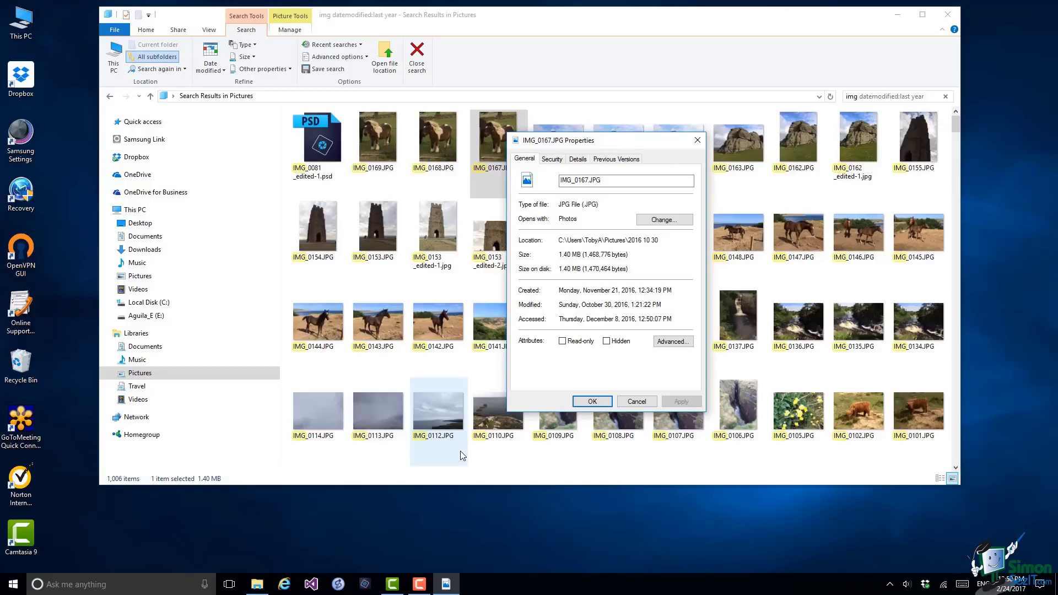
click(559, 160)
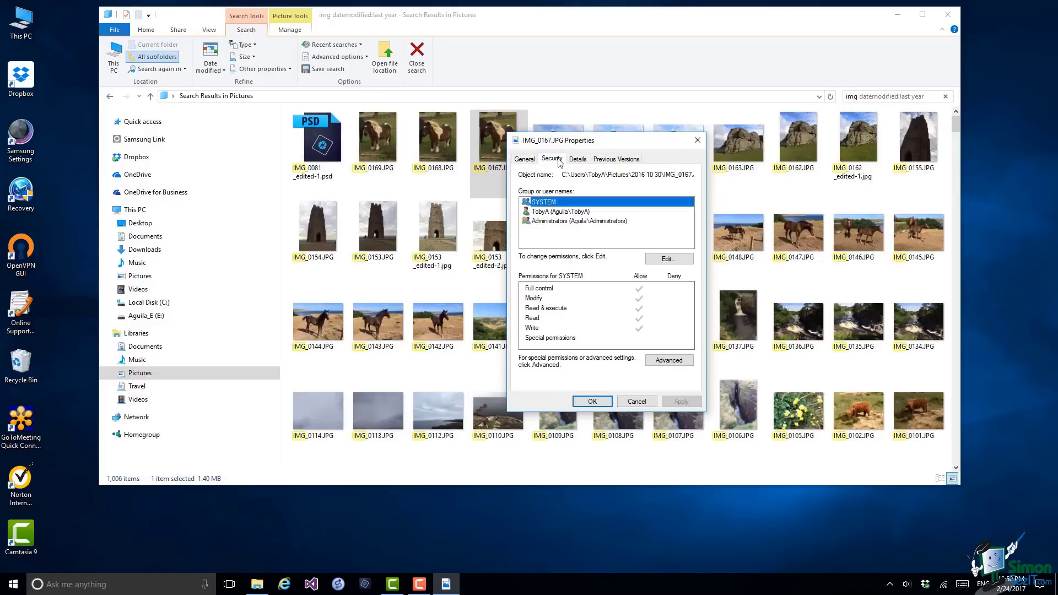
click(579, 160)
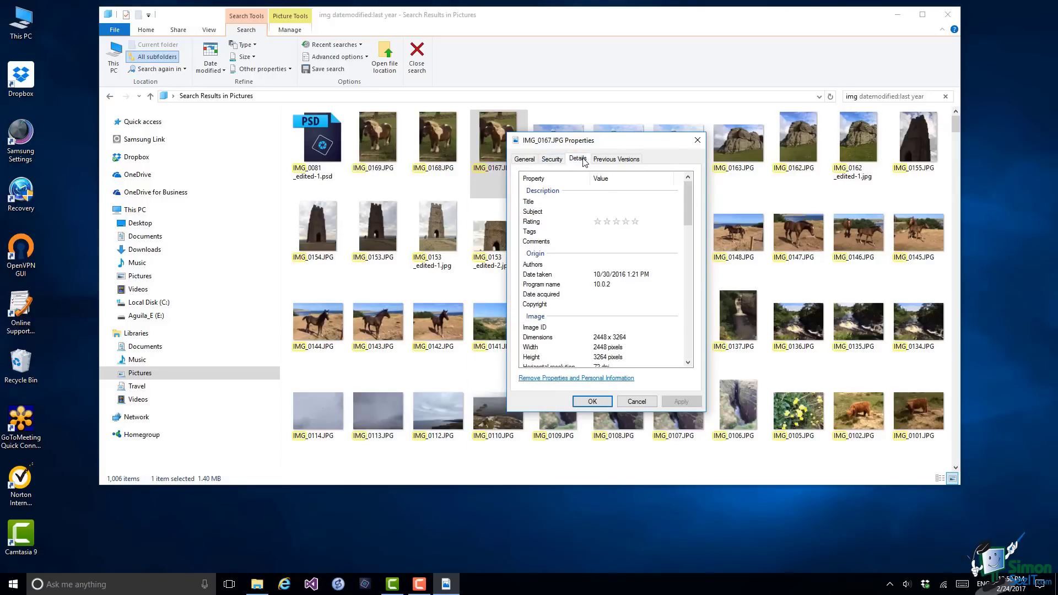
click(606, 160)
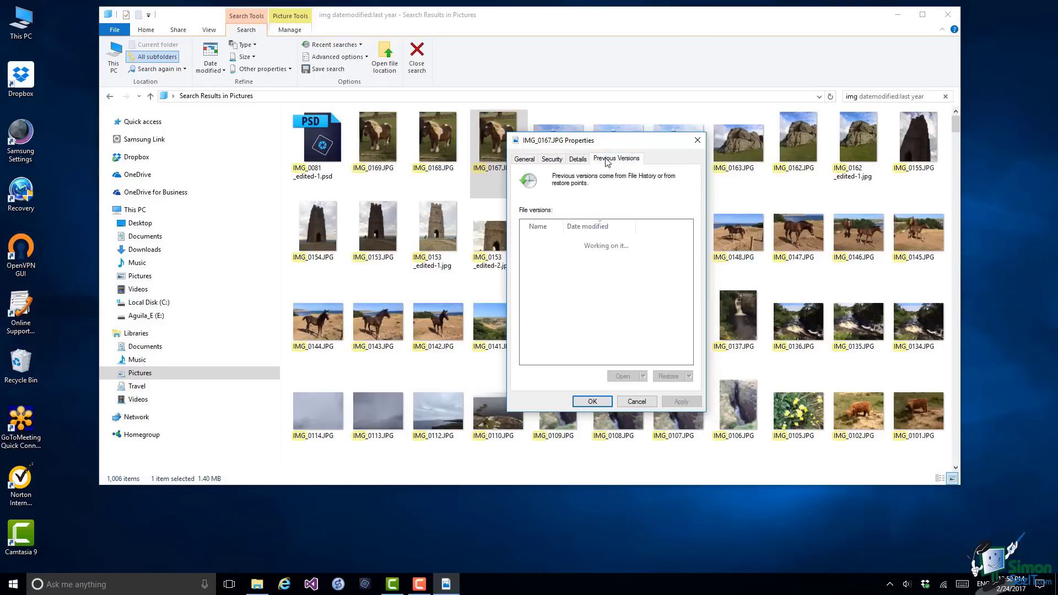
click(523, 161)
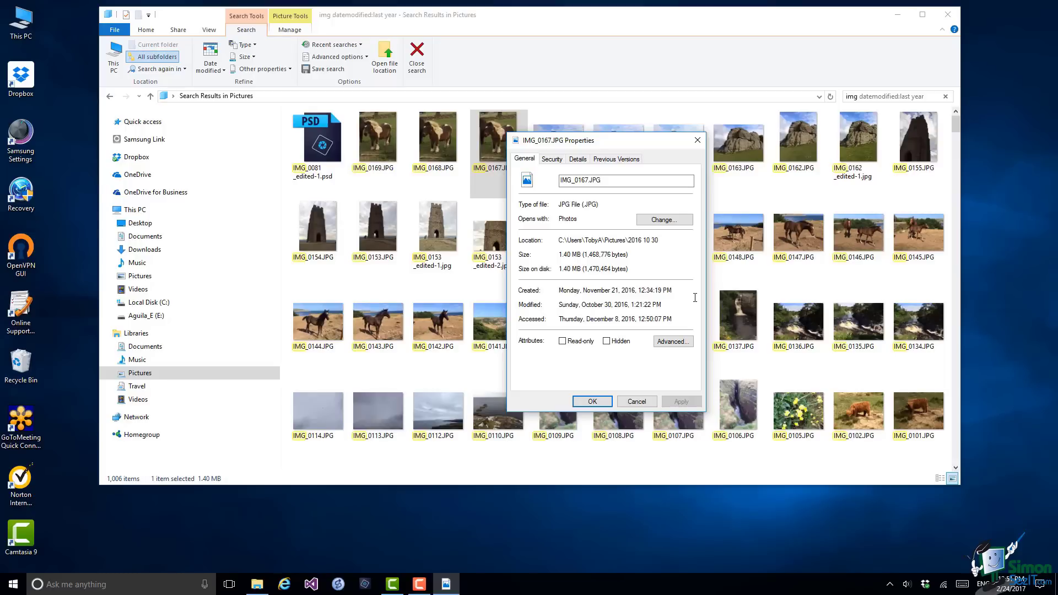
Step: Show the Details tab's Camera section: Apple iPhone 5s, f/2.2, 1/441 sec., ISO-32, 4 mm
click(578, 159)
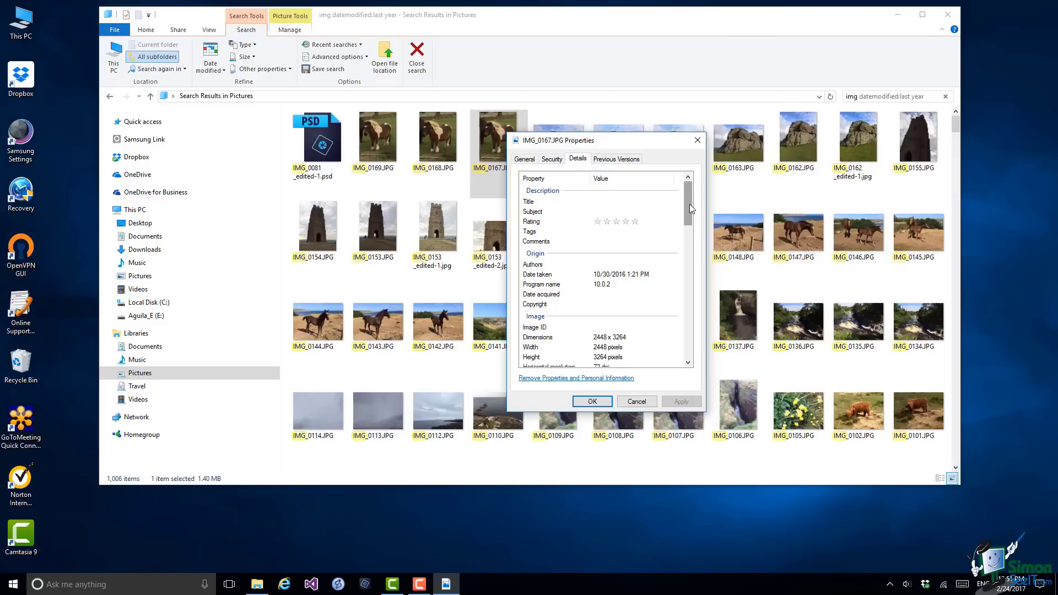
drag(689, 204, 692, 228)
scroll(692, 231, down, 2)
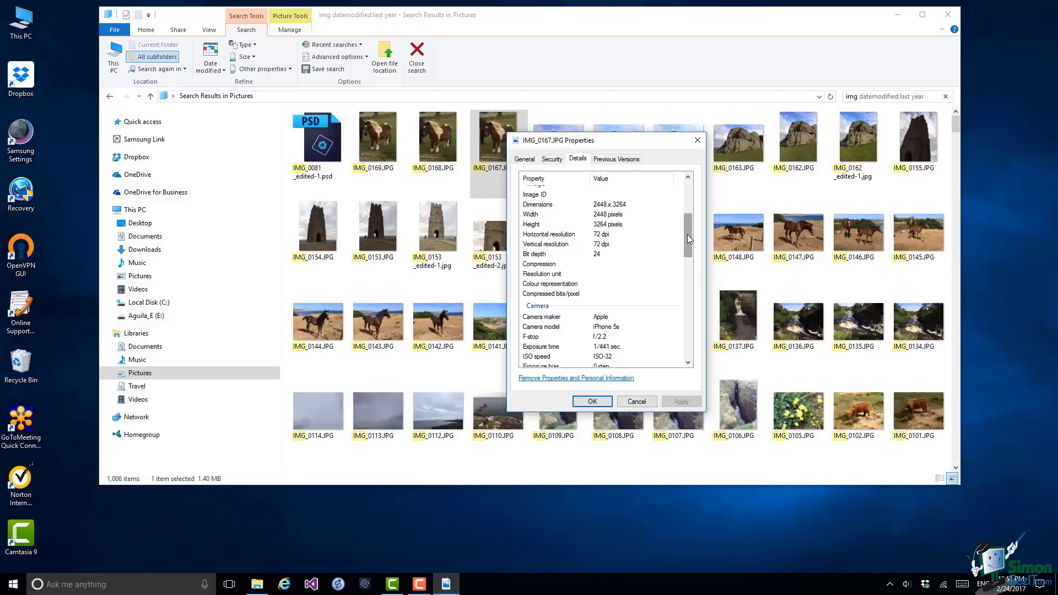
drag(687, 234, 690, 254)
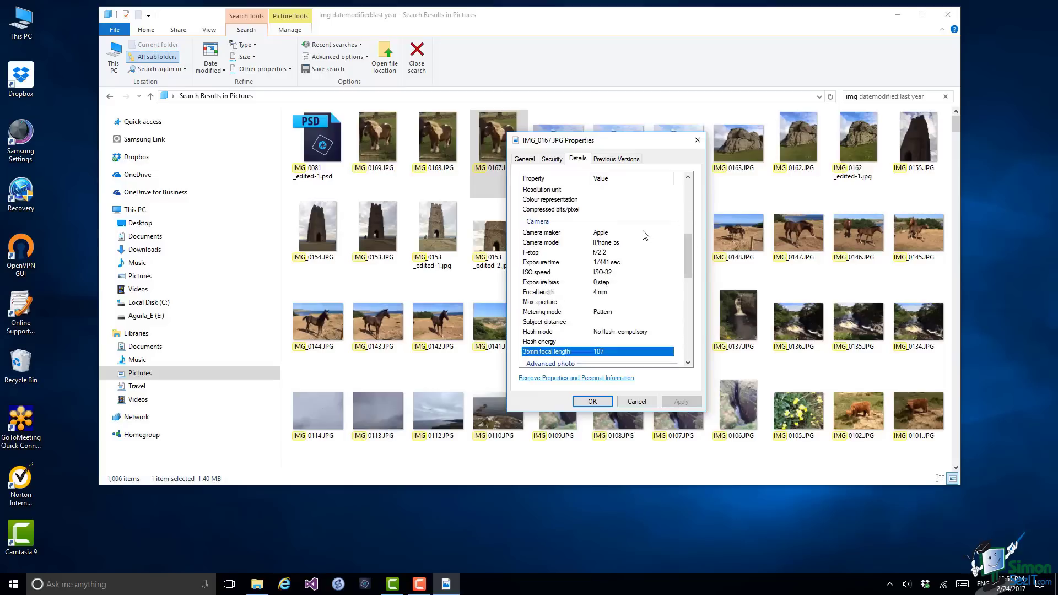